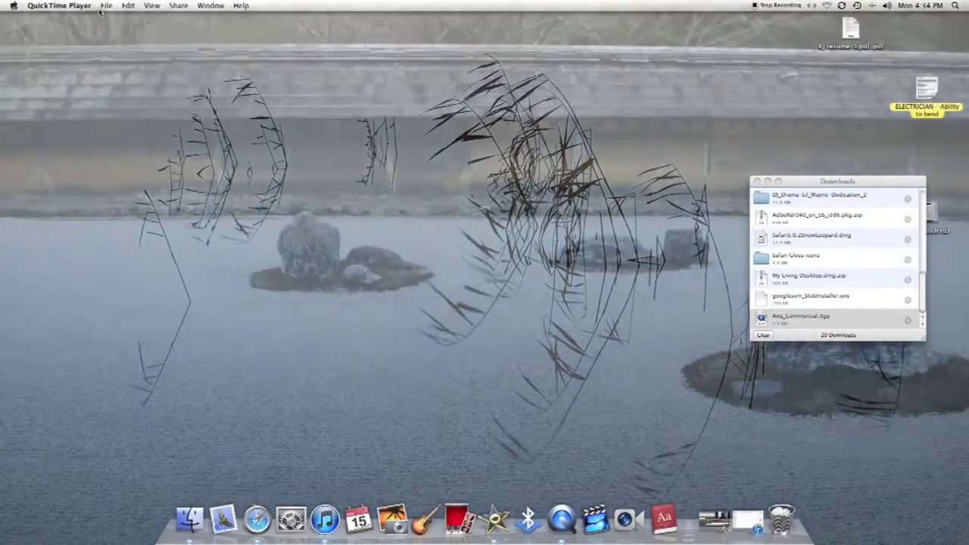
Open a new QuickTime movie recording to check the webcam, then close its window.
left_click(106, 6)
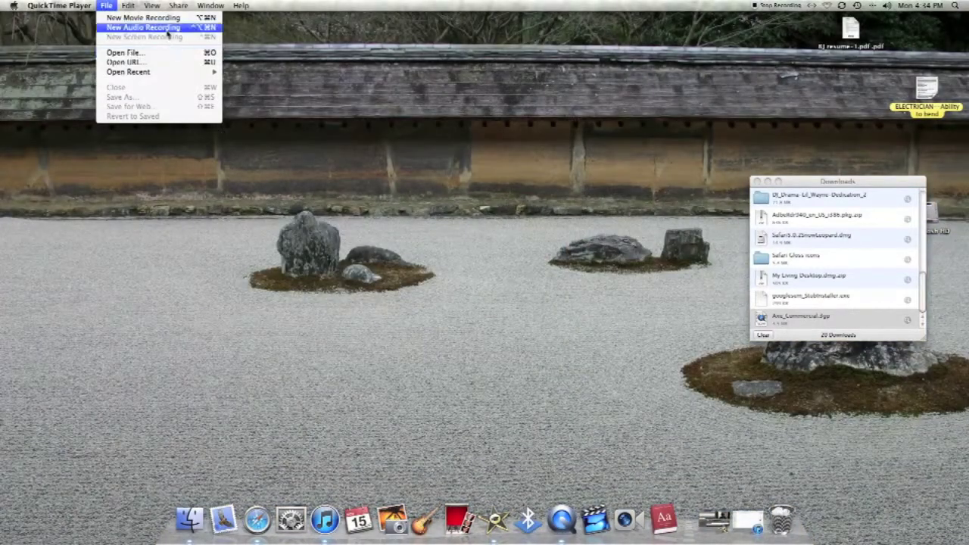
left_click(167, 18)
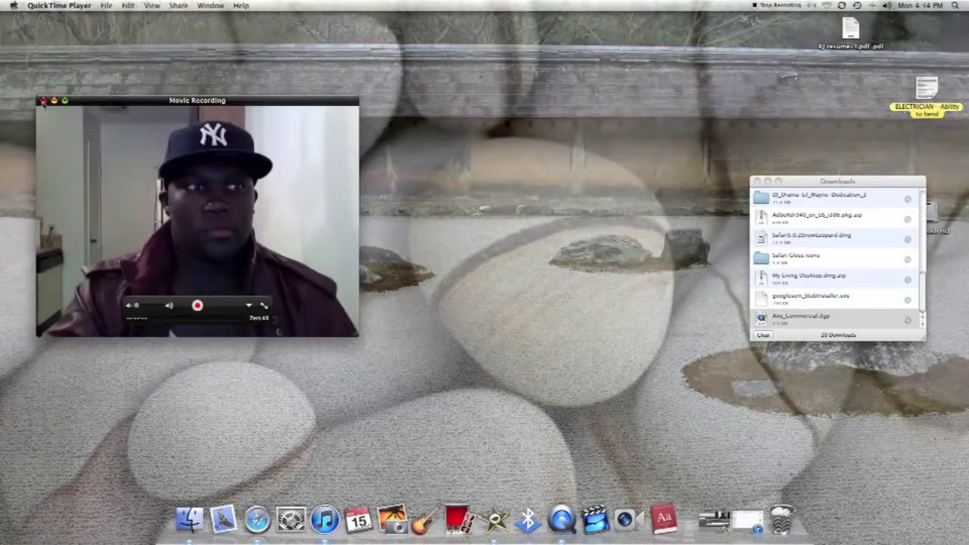
left_click(43, 101)
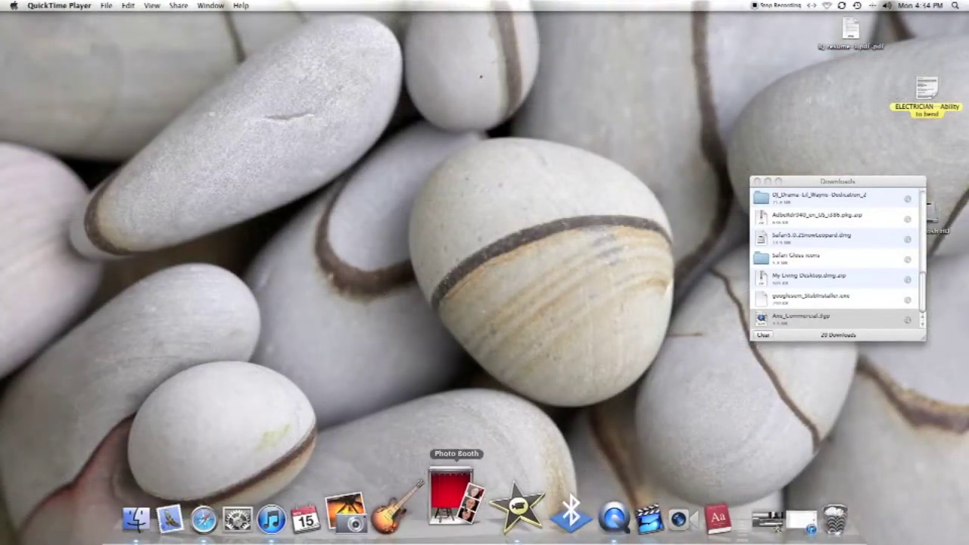
Launch Photo Booth and apply the Sepia, then Black and White, colour filters.
left_click(453, 500)
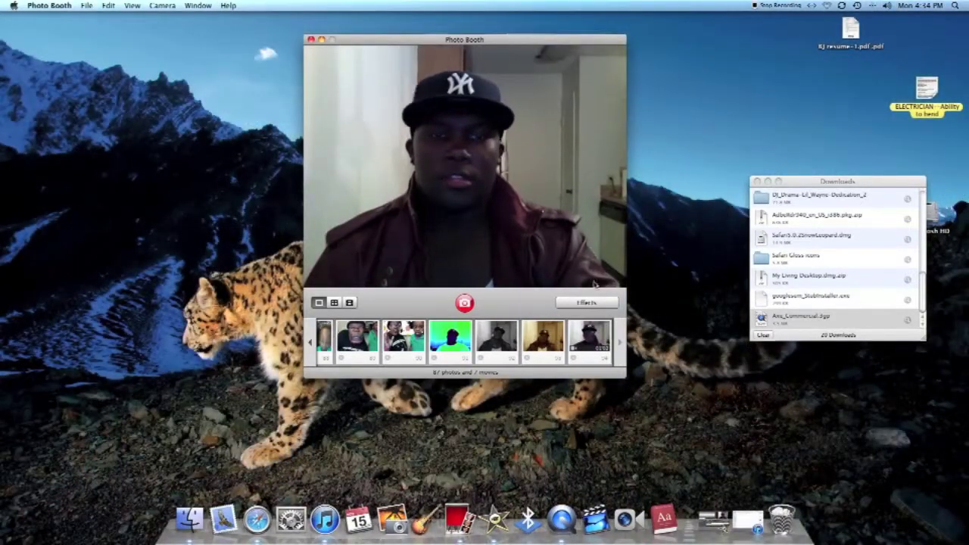
left_click(603, 304)
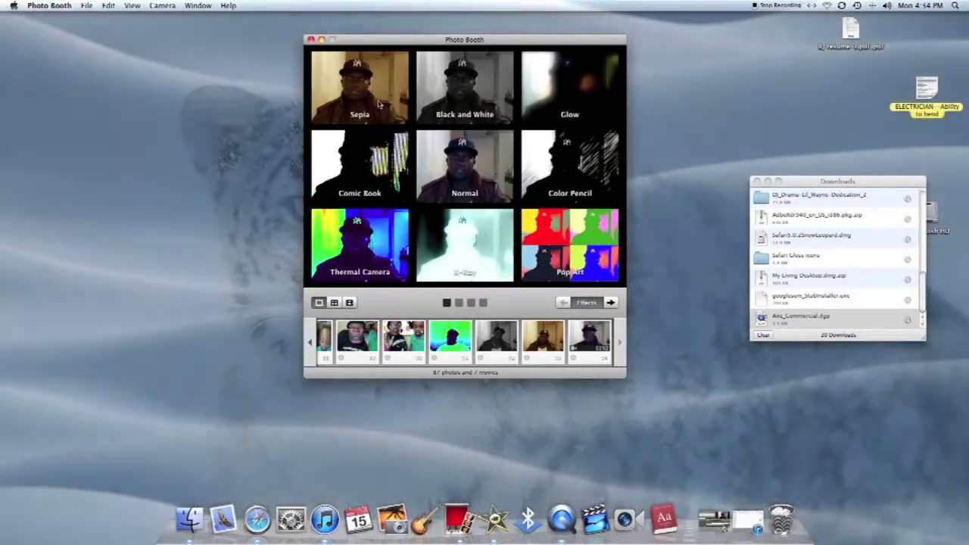
left_click(380, 105)
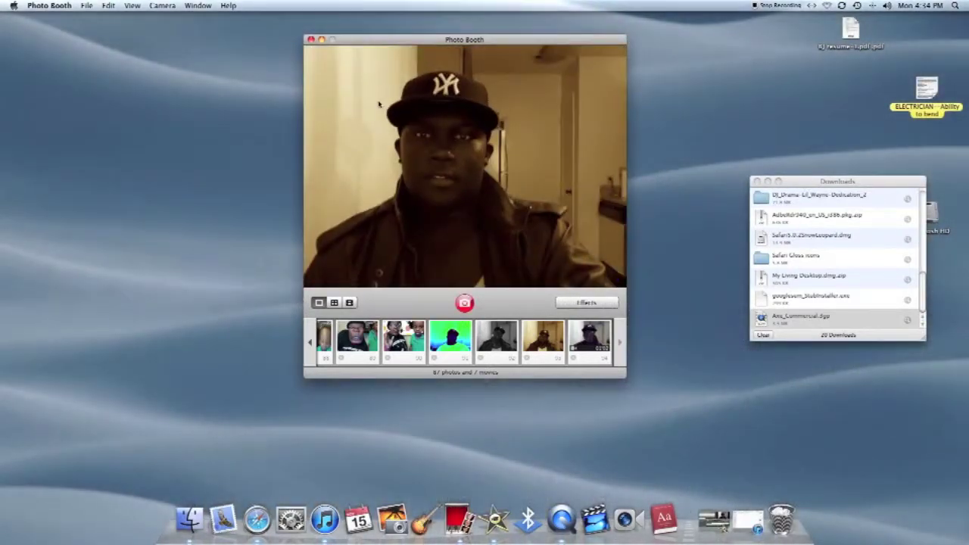
left_click(583, 303)
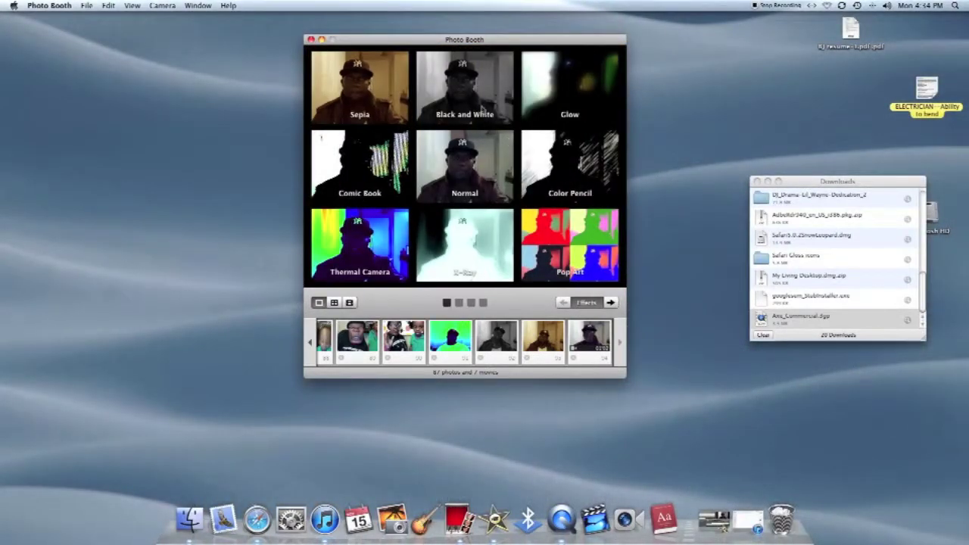
left_click(482, 107)
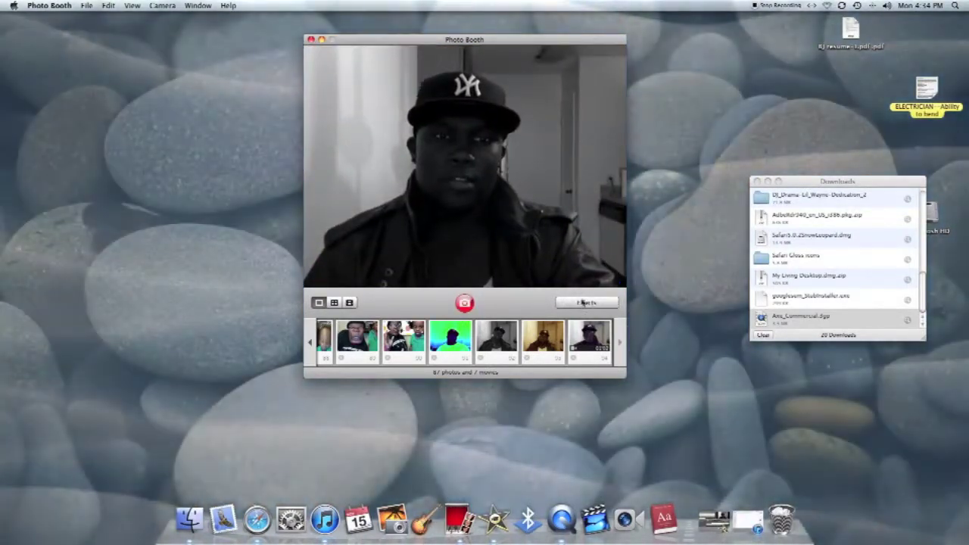
Try the Glow and Pop Art filters, ending back on the colour-filter preview grid.
left_click(585, 303)
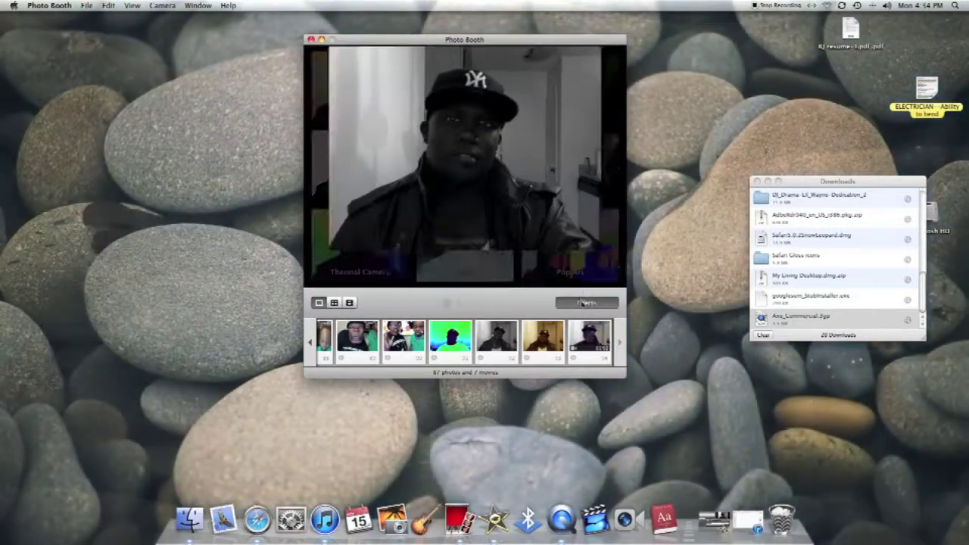
left_click(580, 98)
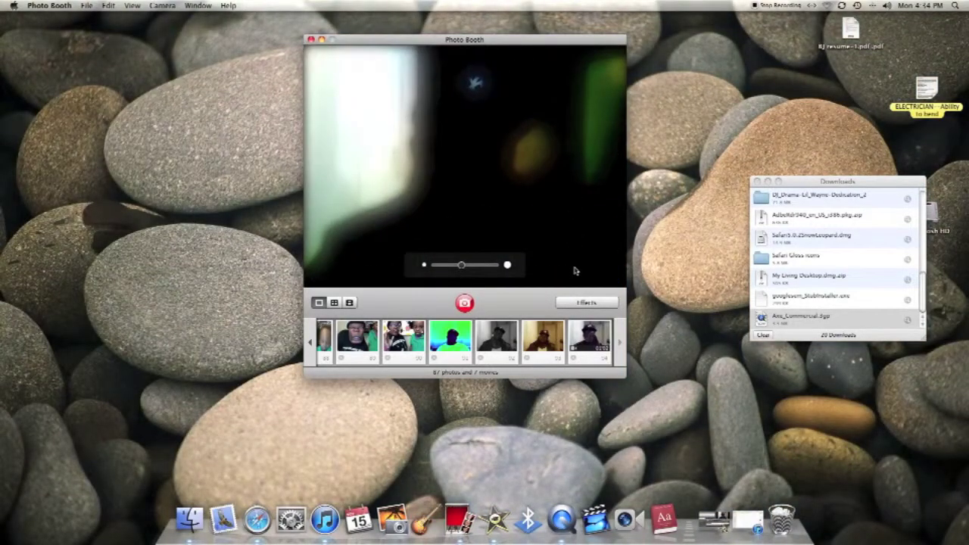
left_click(584, 304)
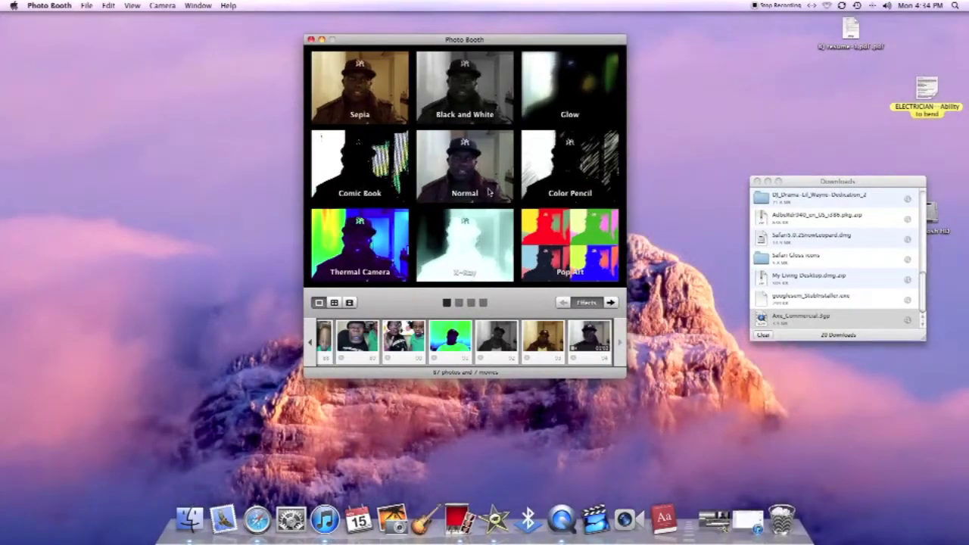
left_click(579, 302)
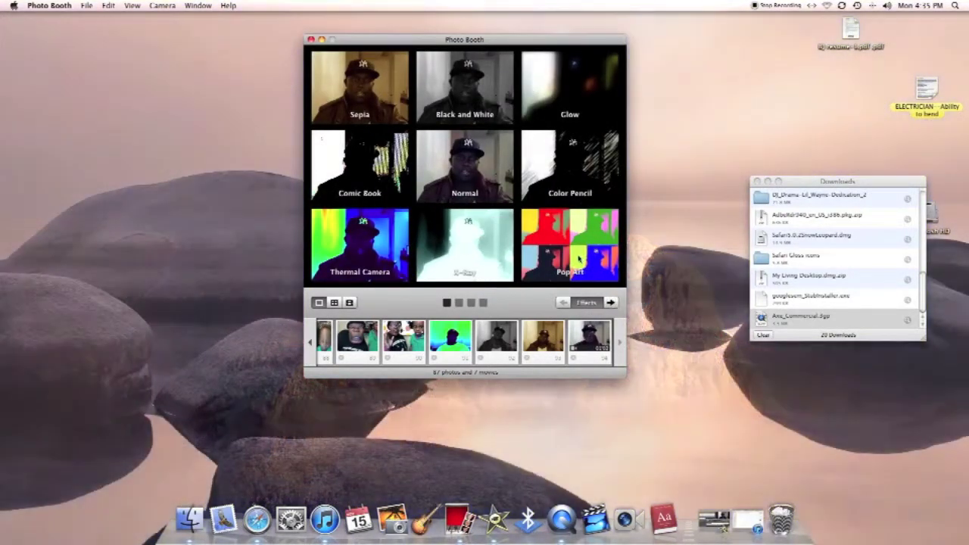
left_click(571, 279)
left_click(580, 303)
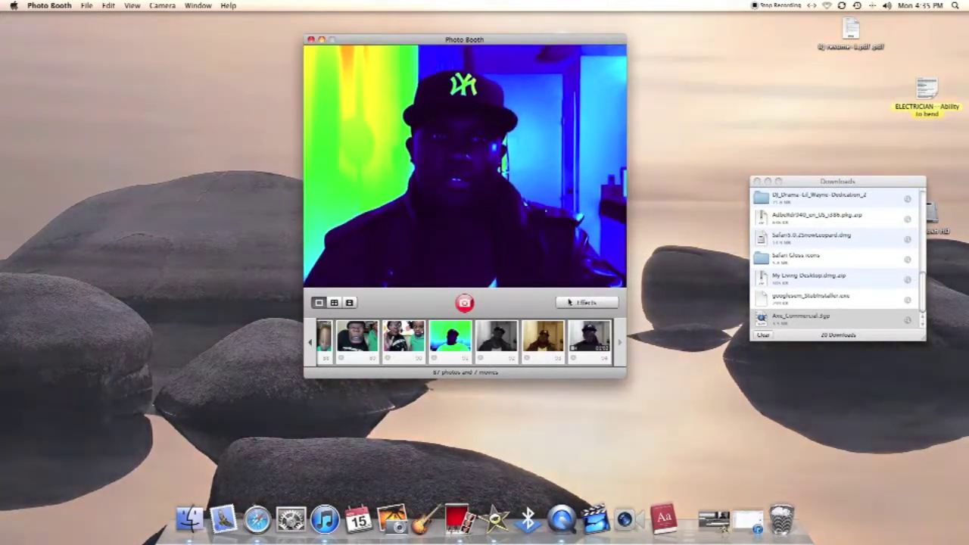
left_click(565, 301)
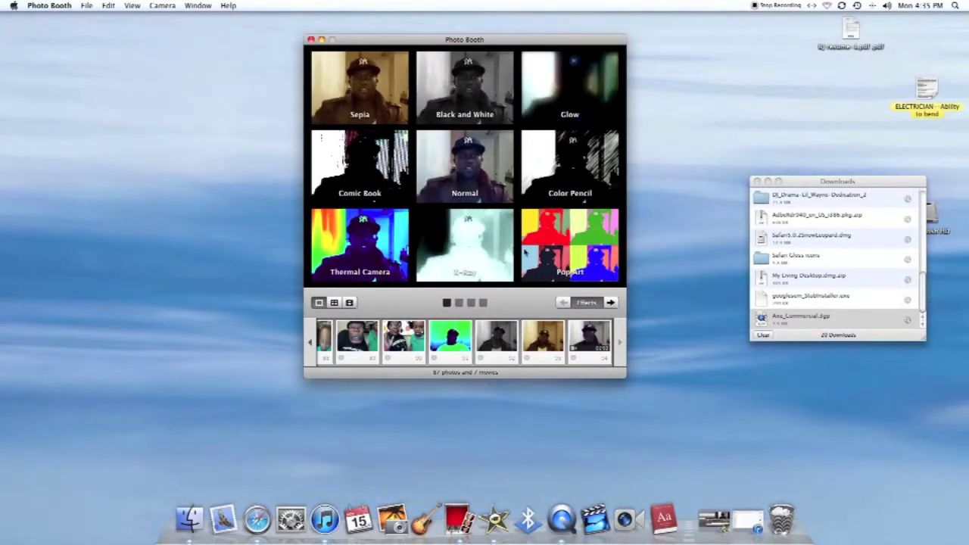
Page to the distortion effects and try Squeeze, Mirror and Fish Eye.
left_click(610, 302)
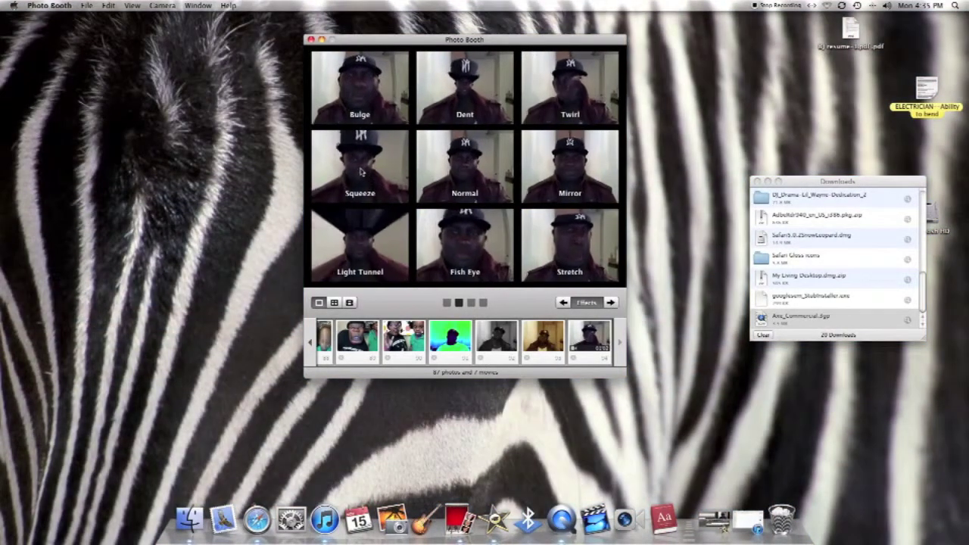
left_click(360, 173)
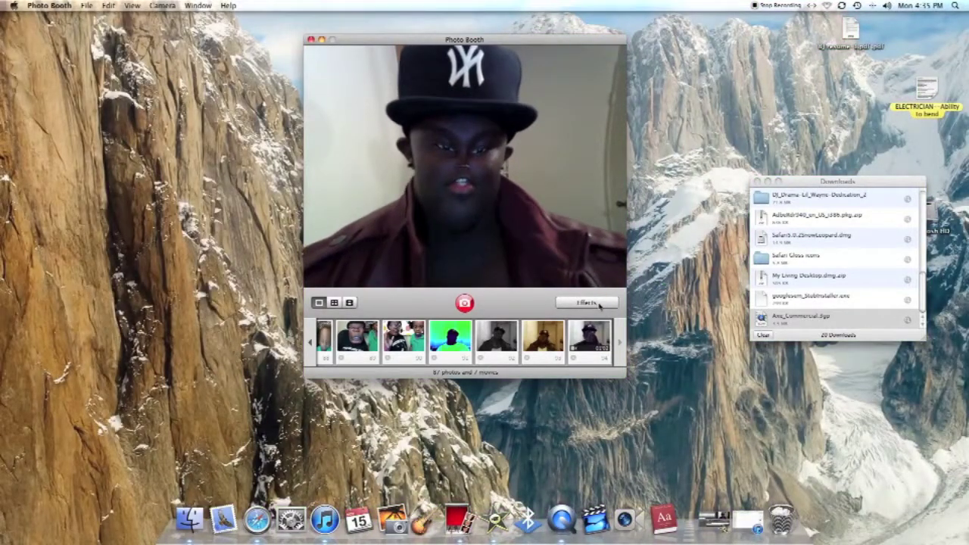
left_click(598, 304)
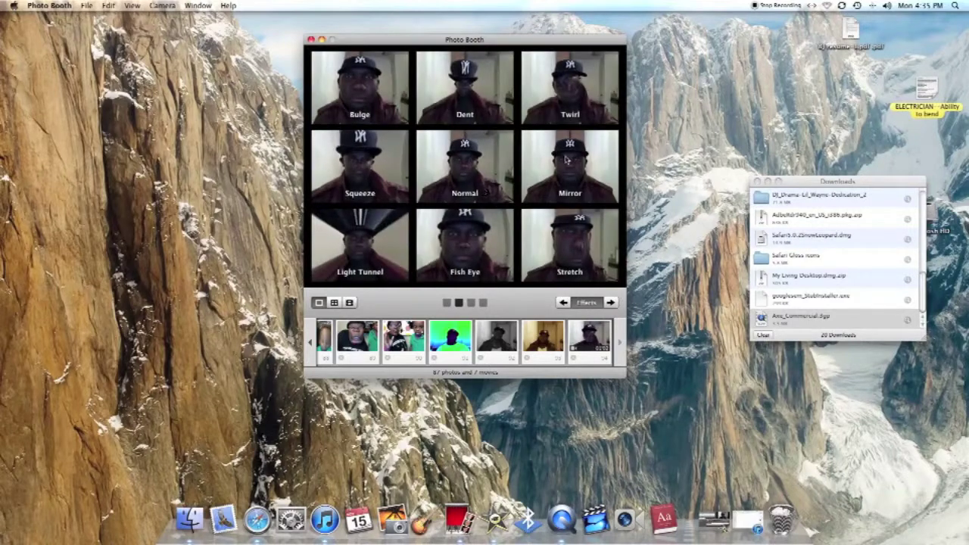
left_click(566, 160)
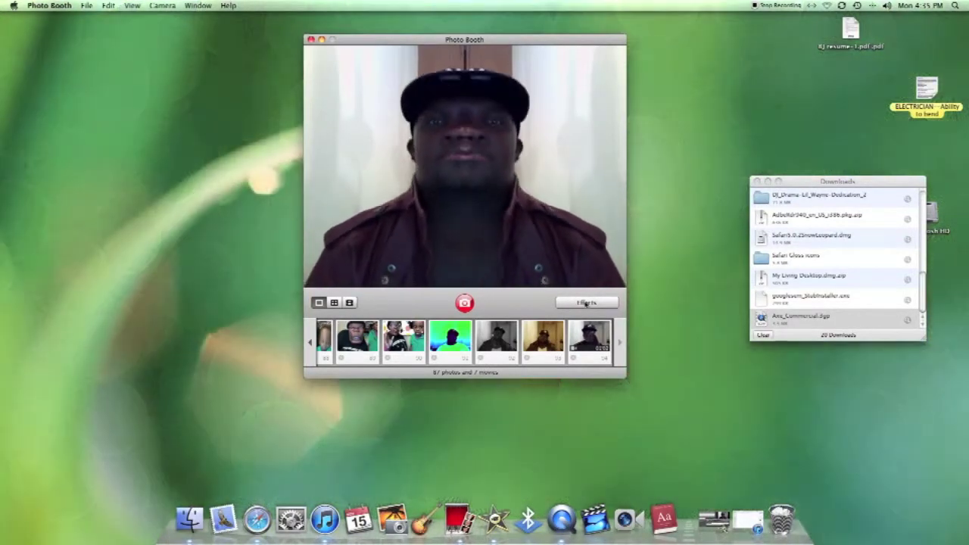
left_click(586, 302)
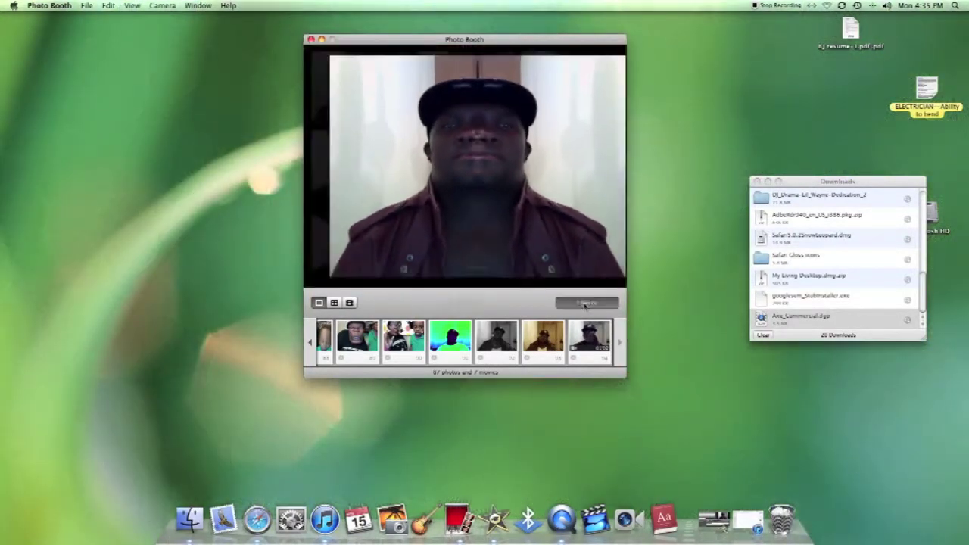
left_click(467, 264)
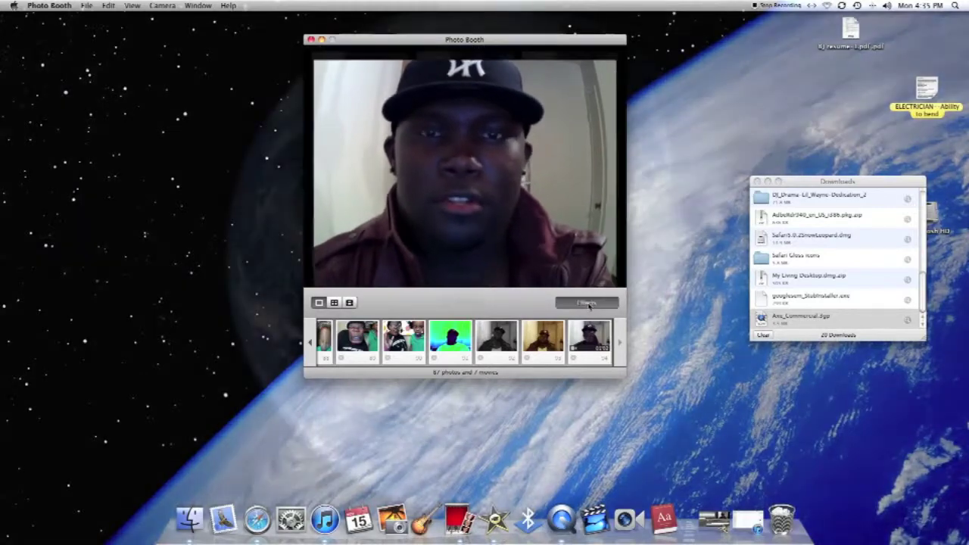
Apply the Twirl distortion, then replace it with Dent.
left_click(587, 302)
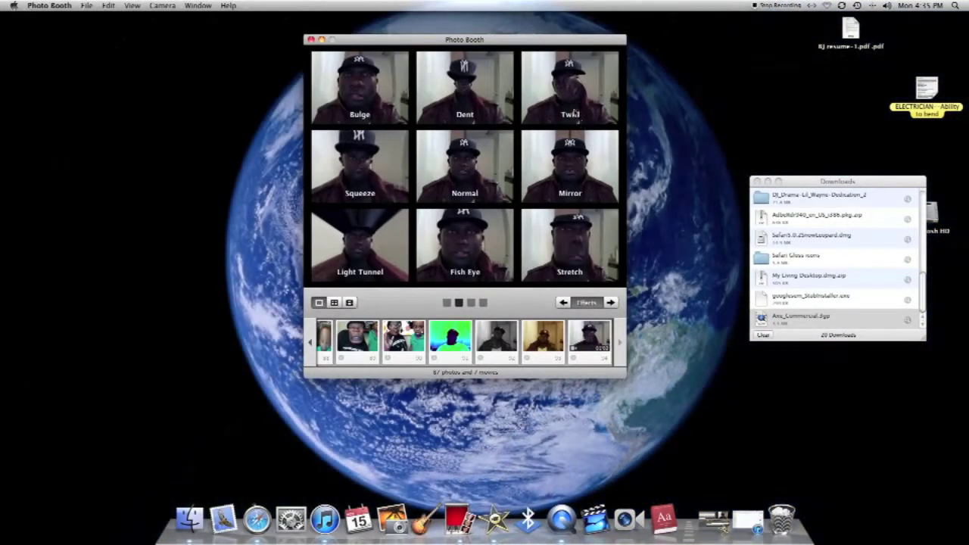
left_click(576, 113)
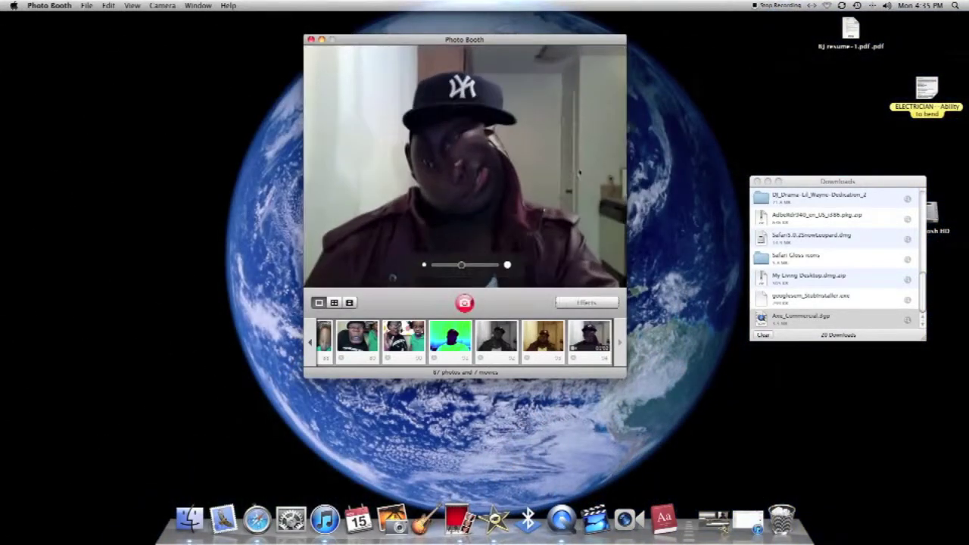
left_click(581, 302)
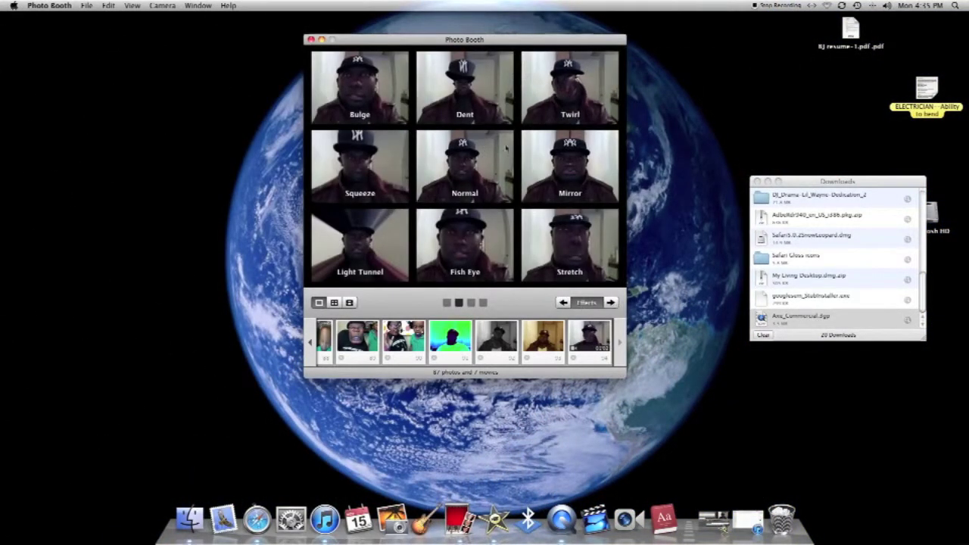
left_click(464, 104)
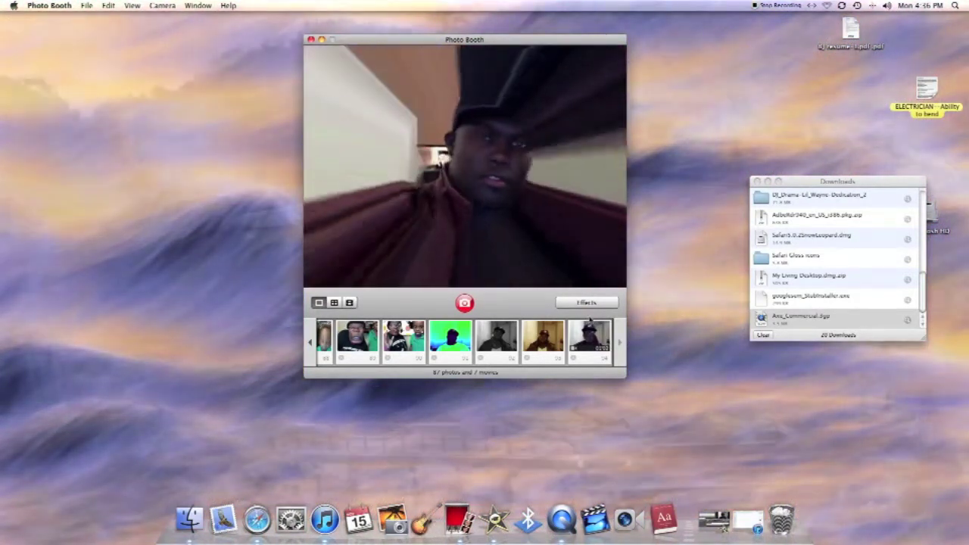
Reset the webcam image to Normal and page ahead to the video backdrop effects.
left_click(588, 303)
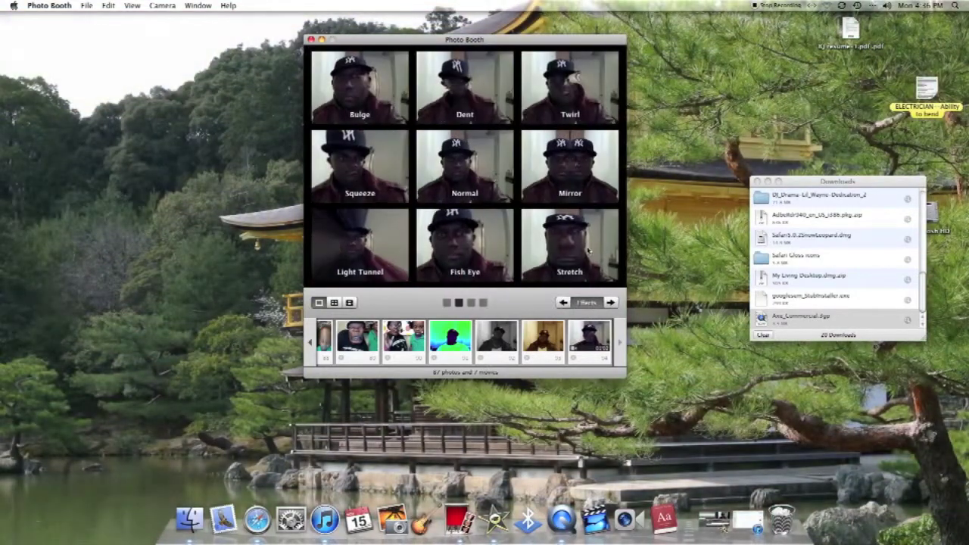
left_click(585, 301)
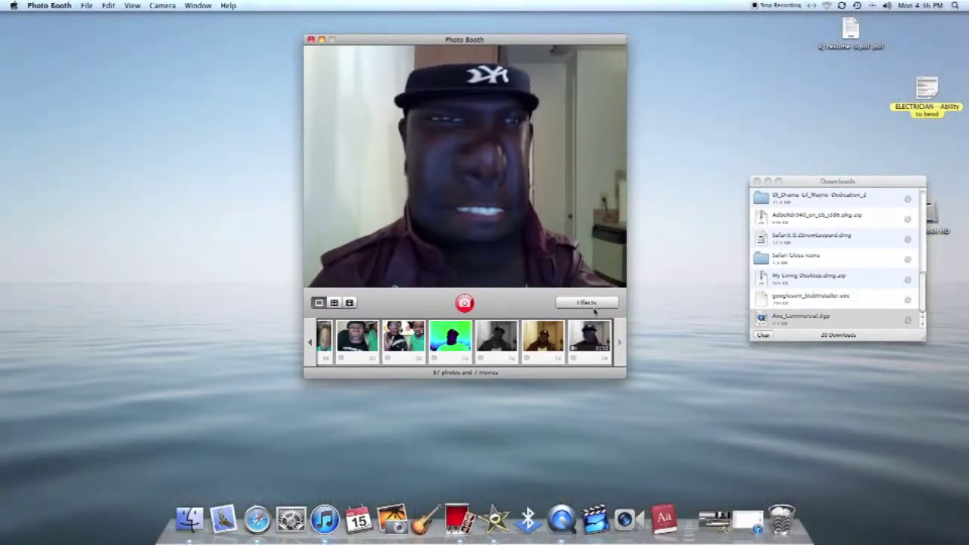
left_click(593, 304)
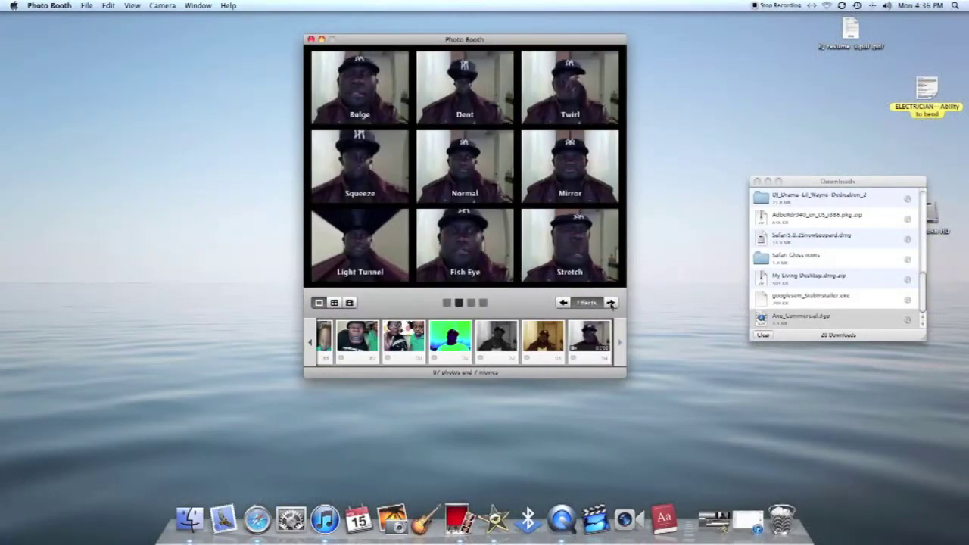
left_click(610, 303)
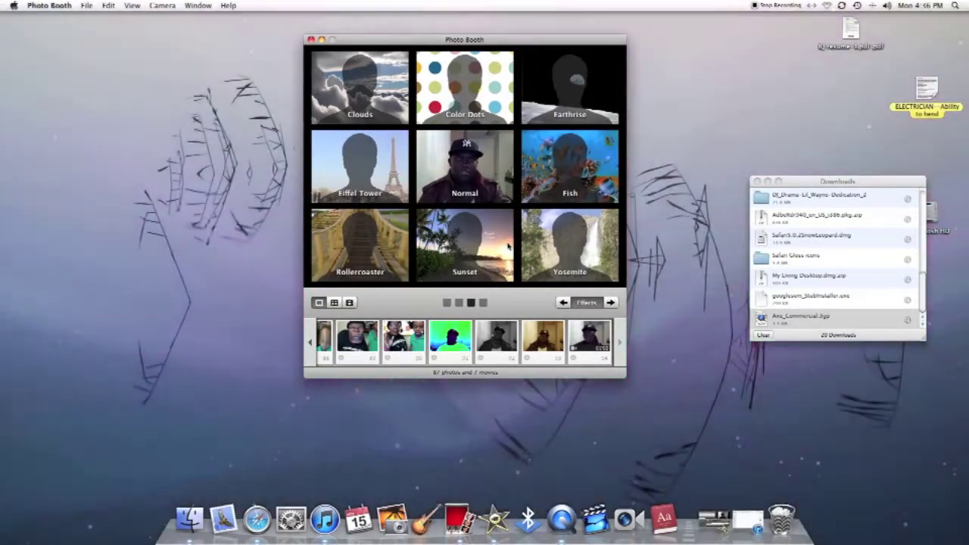
Try the Sunset, Rollercoaster and Eiffel Tower backdrops, then page ahead to user backdrops.
left_click(455, 253)
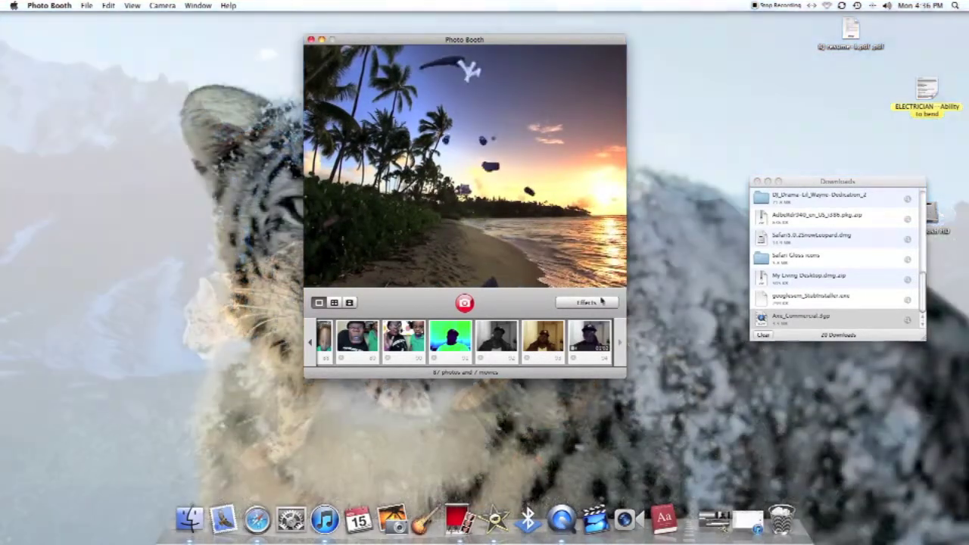
left_click(599, 304)
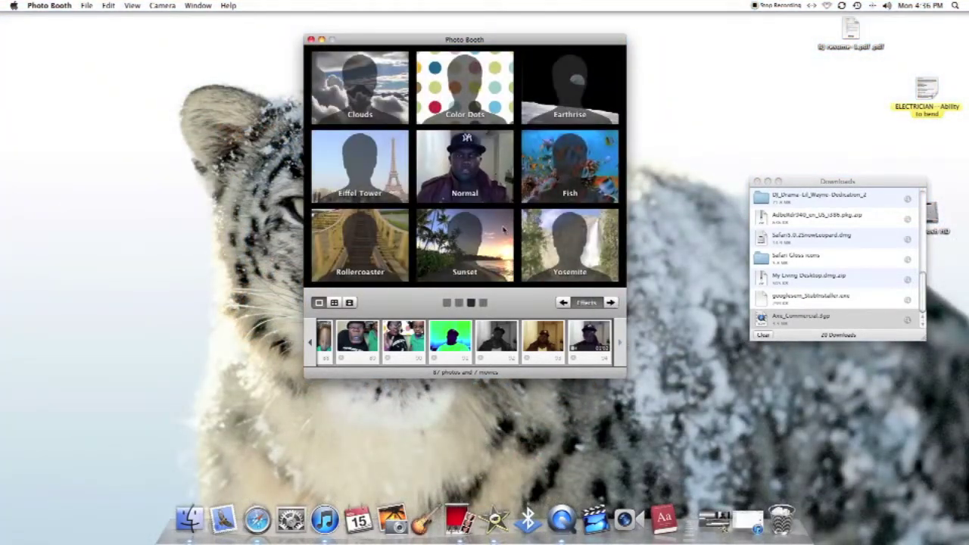
left_click(374, 237)
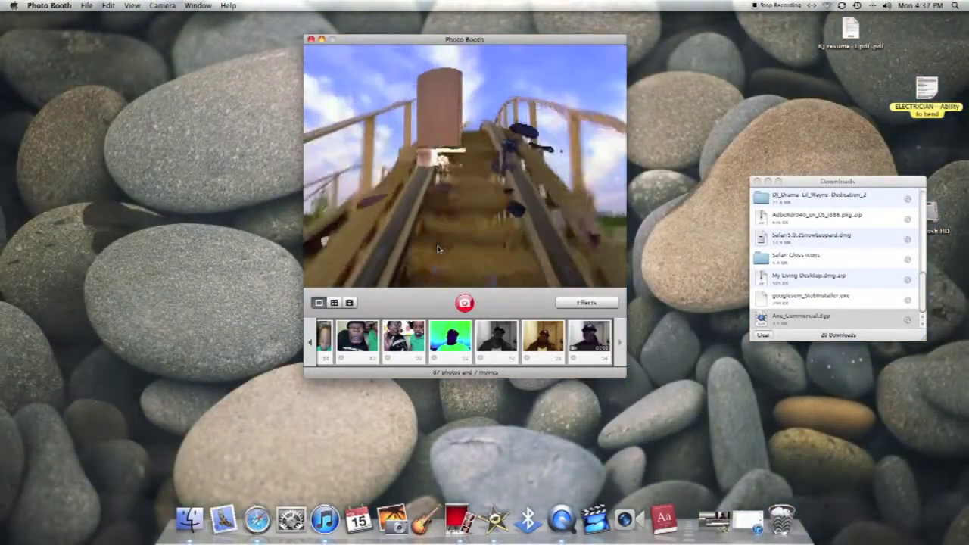
left_click(587, 302)
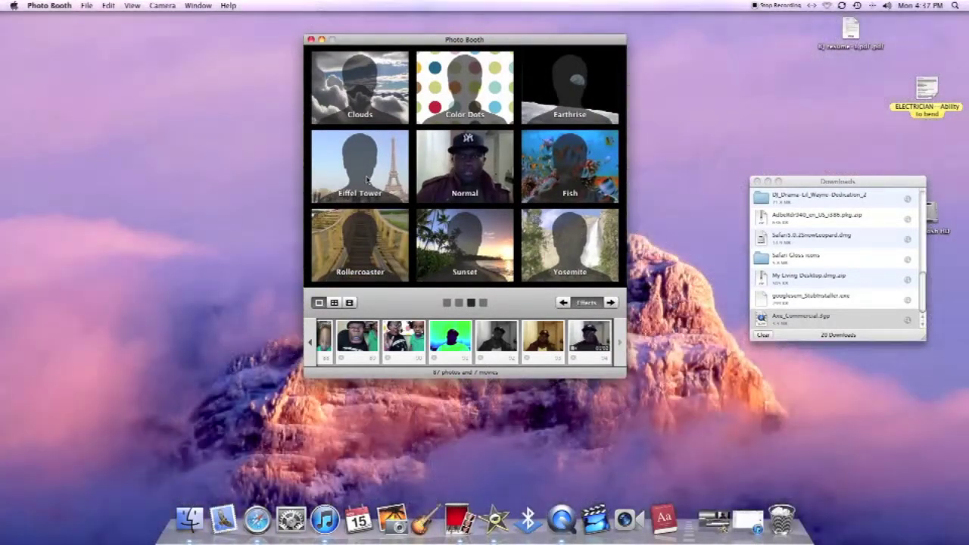
left_click(367, 179)
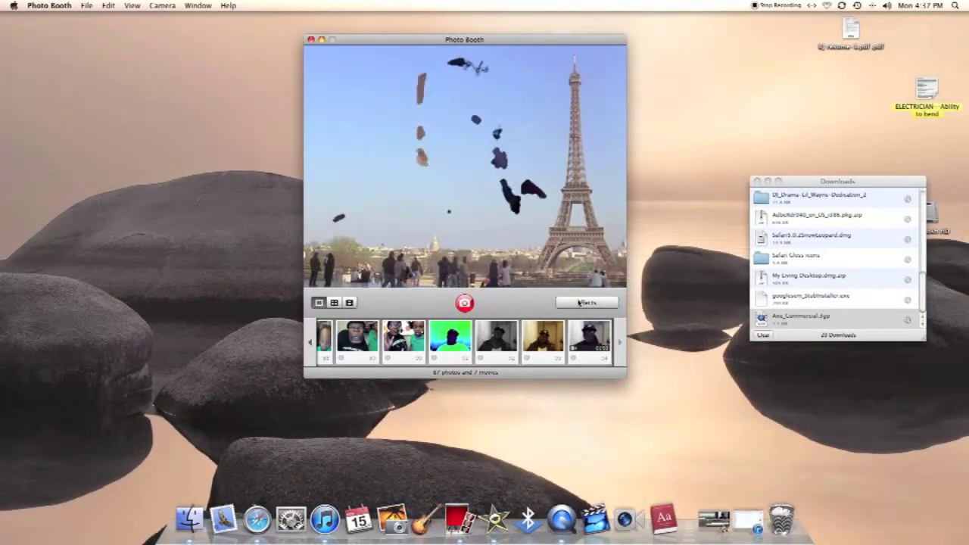
left_click(579, 302)
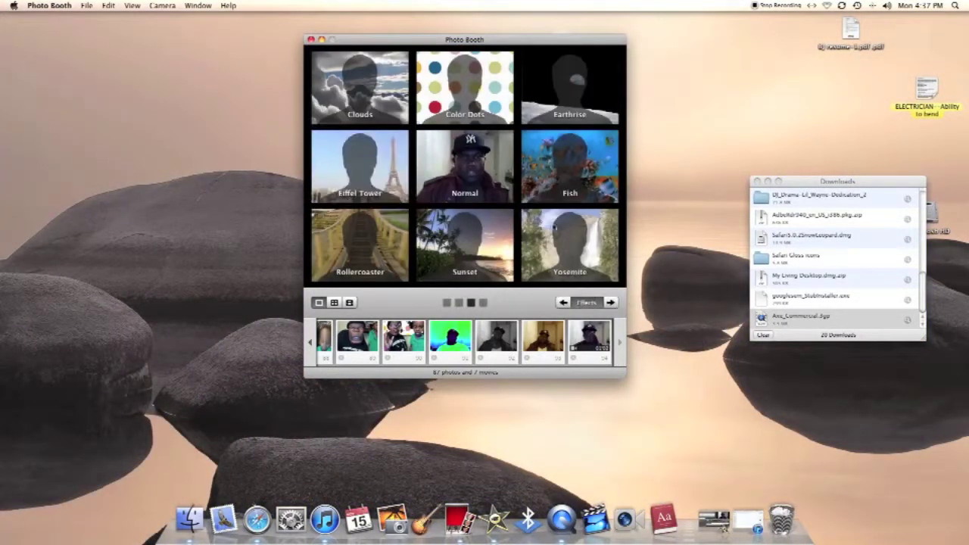
left_click(612, 303)
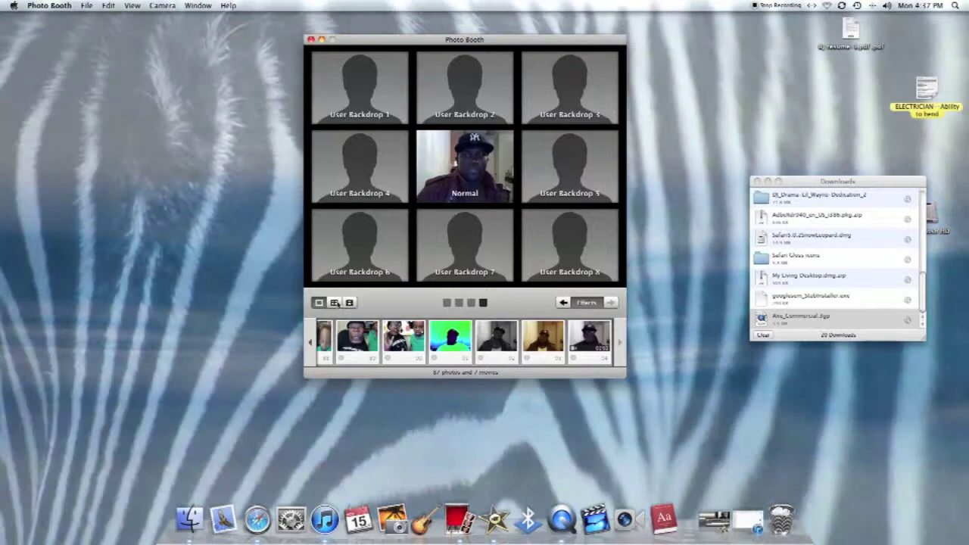
Toggle four-photo capture back to single photo, then page back twice to the distortion effects.
left_click(336, 302)
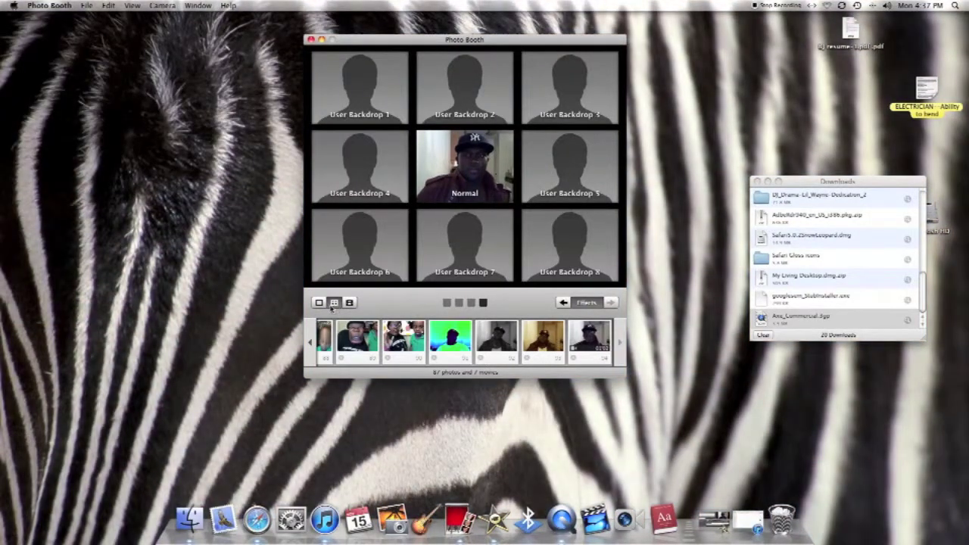
left_click(319, 303)
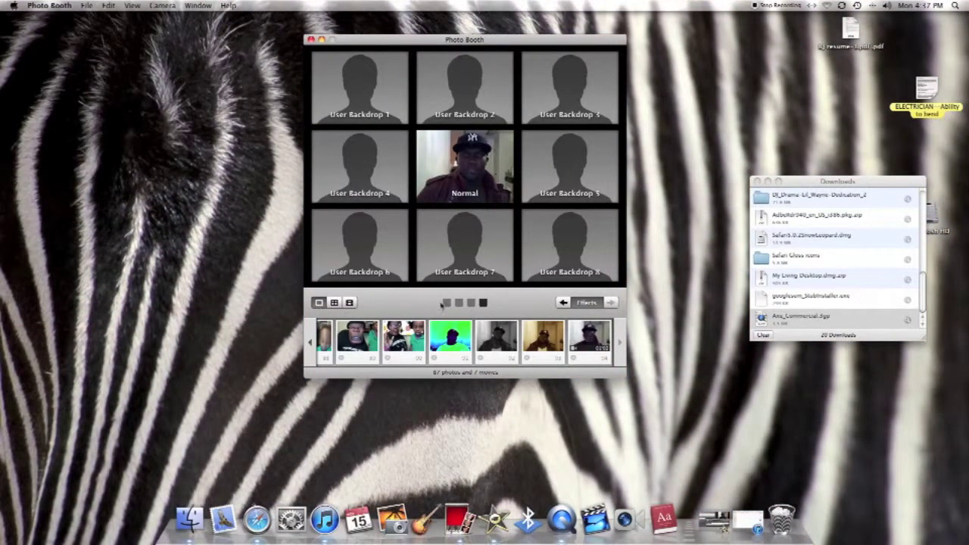
left_click(564, 303)
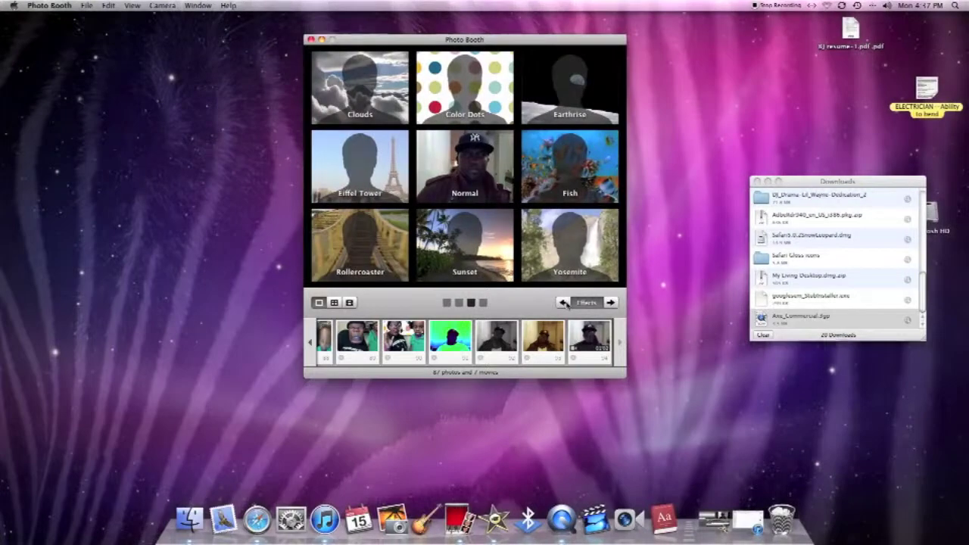
left_click(564, 302)
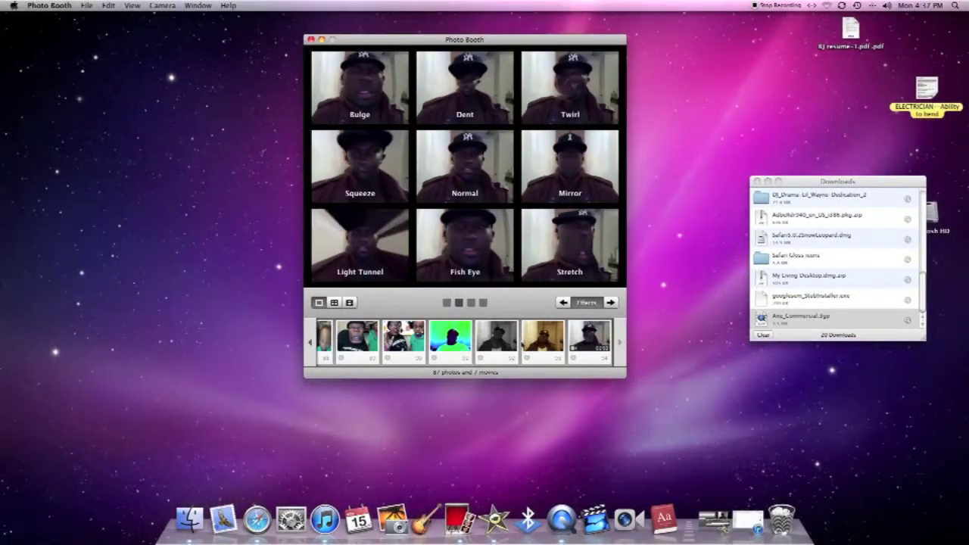